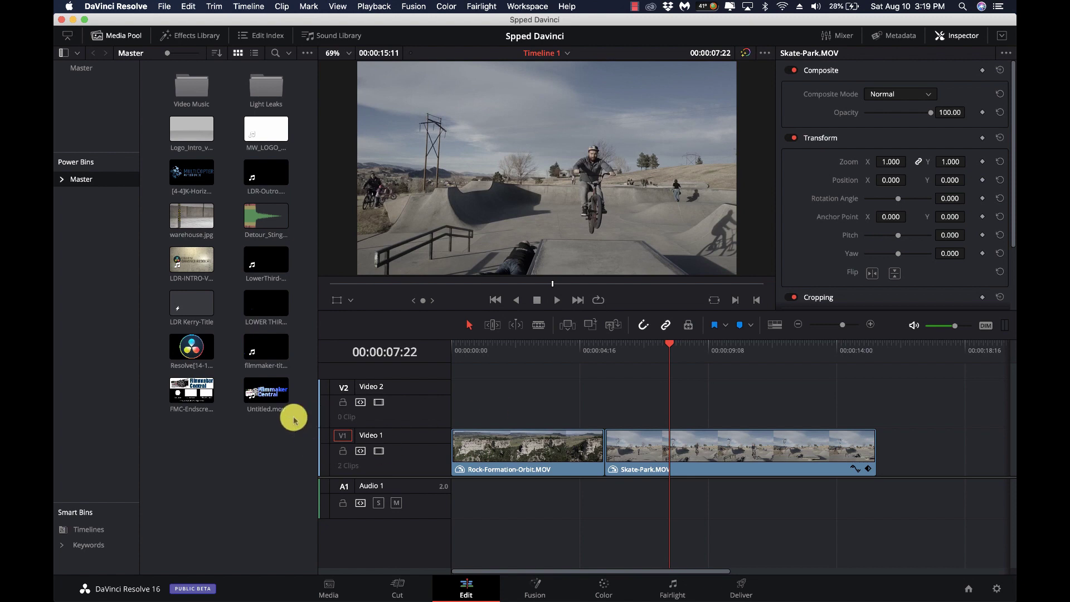
- Drop an Adjustment Clip from Toolbox > Effects onto the start of Video 2
{"action": "left_click", "coordinate": [184, 37]}
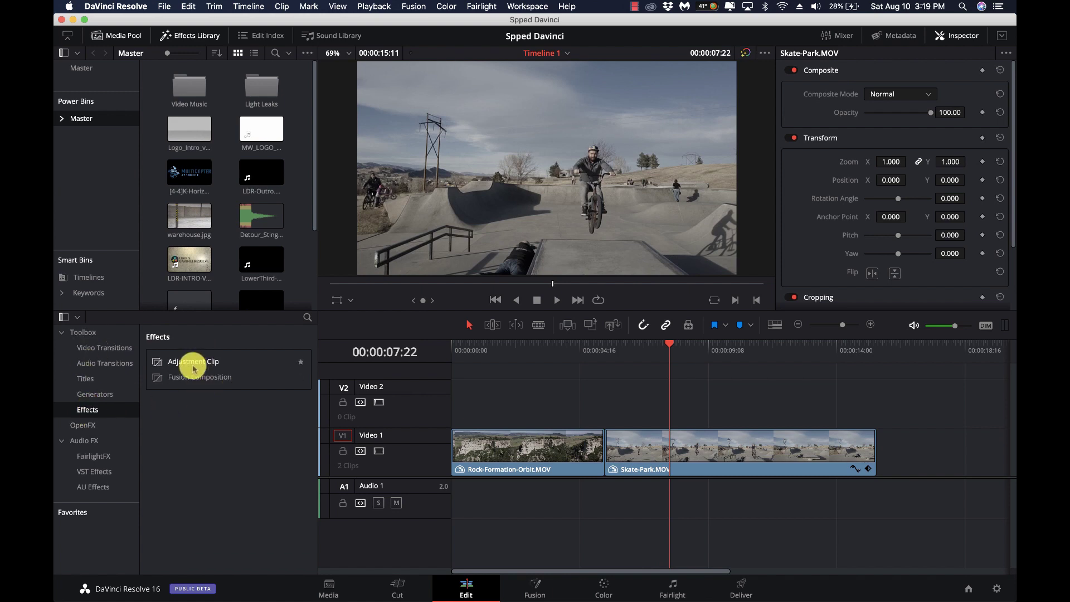
{"action": "left_click_drag", "start_coordinate": [192, 367], "coordinate": [496, 375]}
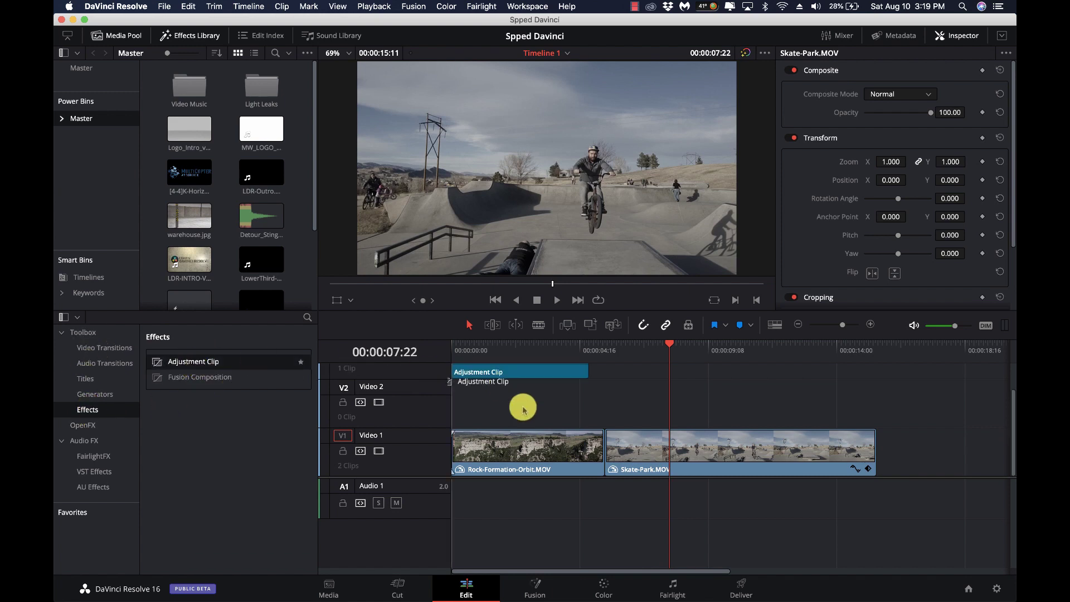
{"action": "left_click_drag", "start_coordinate": [523, 413], "coordinate": [520, 415]}
- Trim the adjustment clip to end with Rock-Formation-Orbit and select it
{"action": "left_click", "coordinate": [591, 410]}
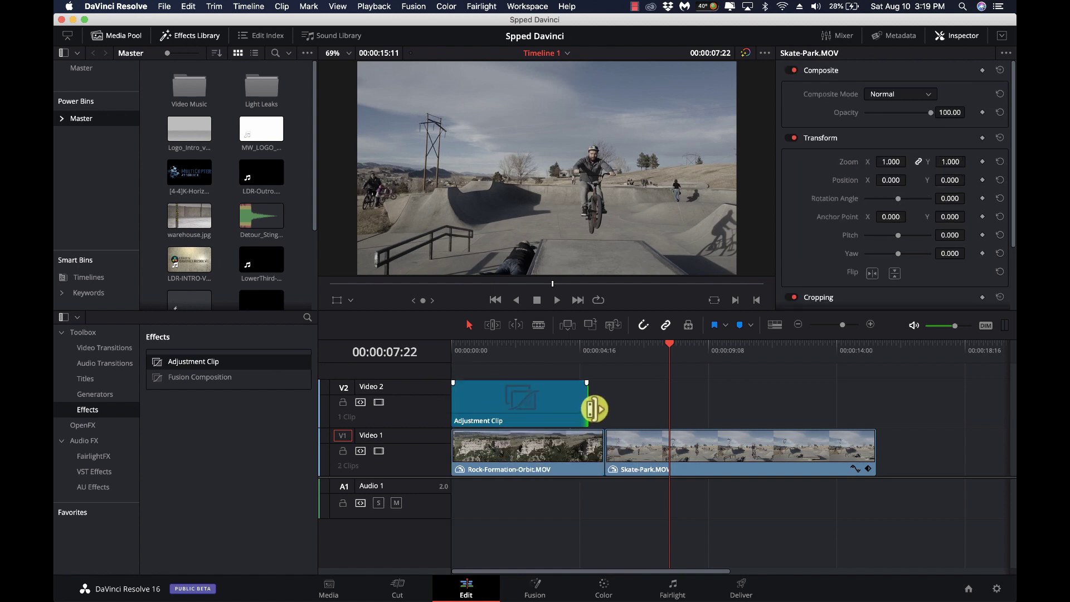
{"action": "left_click_drag", "start_coordinate": [598, 409], "coordinate": [605, 408]}
{"action": "left_click", "coordinate": [531, 351]}
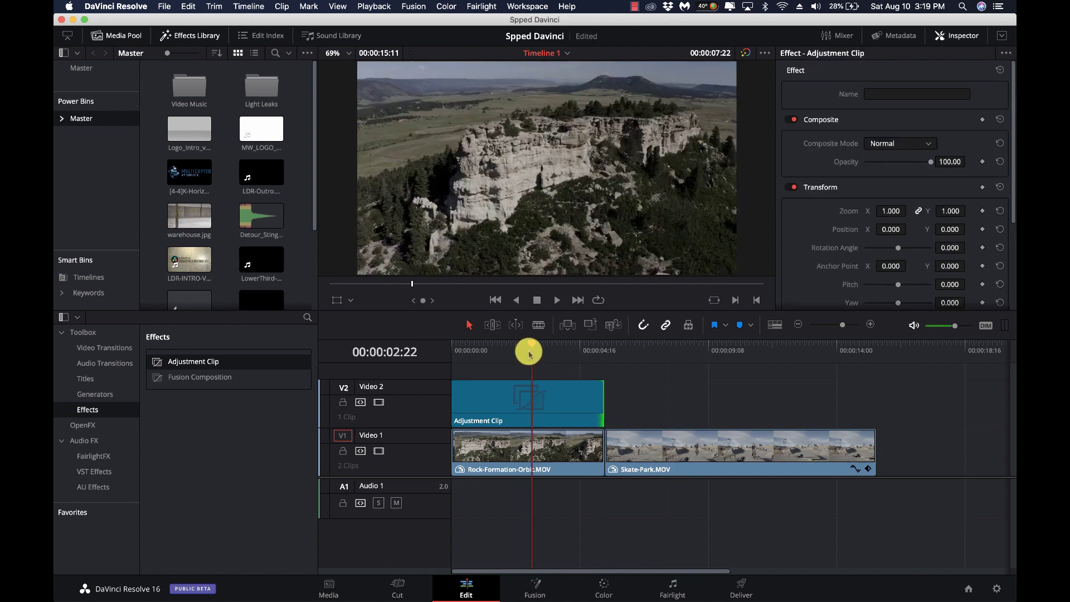
{"action": "left_click", "coordinate": [528, 393]}
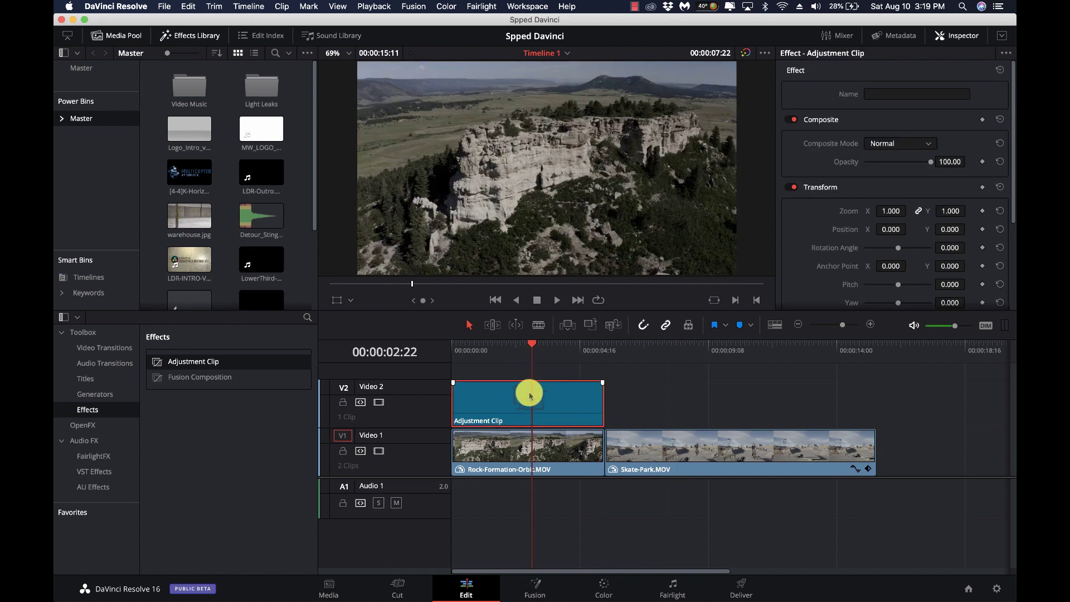
- On the Color page, set the adjustment clip's gamma 0.07, gain 1.16, saturation 77.40
{"action": "left_click", "coordinate": [603, 583]}
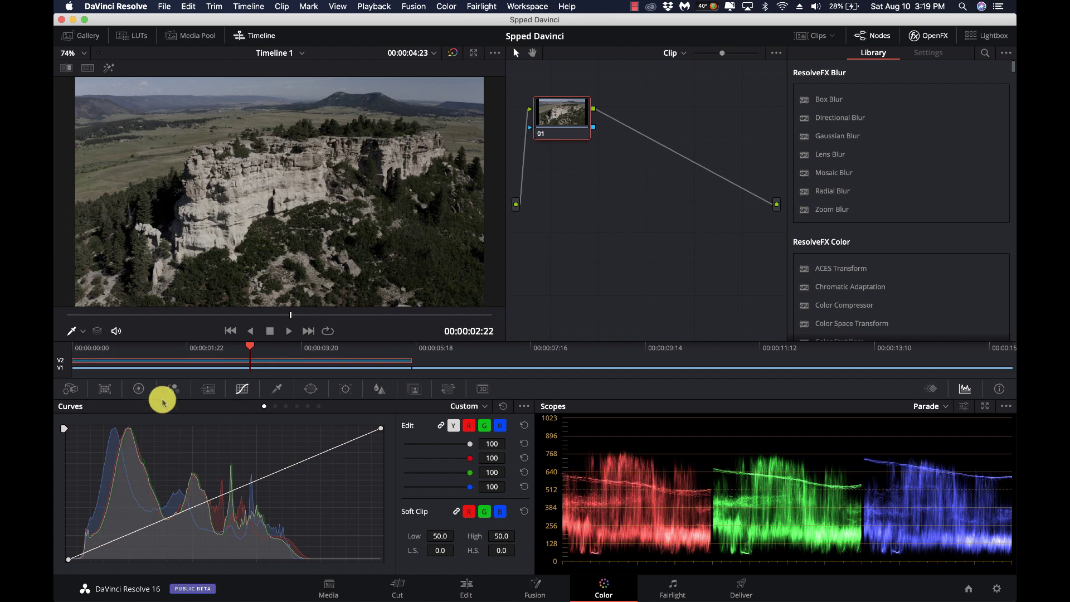
{"action": "left_click", "coordinate": [139, 389]}
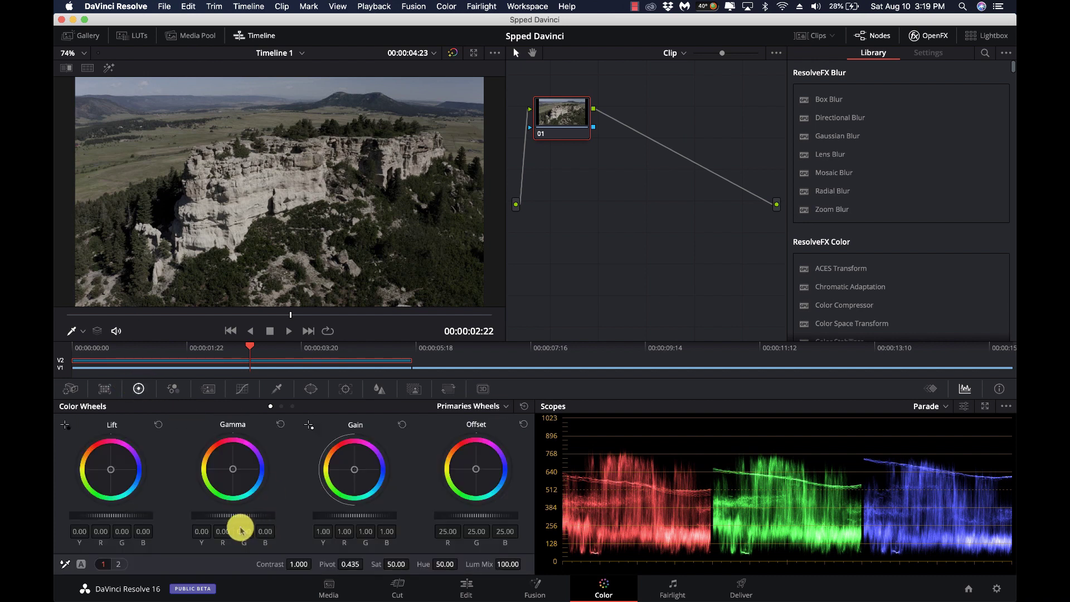
{"action": "left_click_drag", "start_coordinate": [245, 510], "coordinate": [377, 494]}
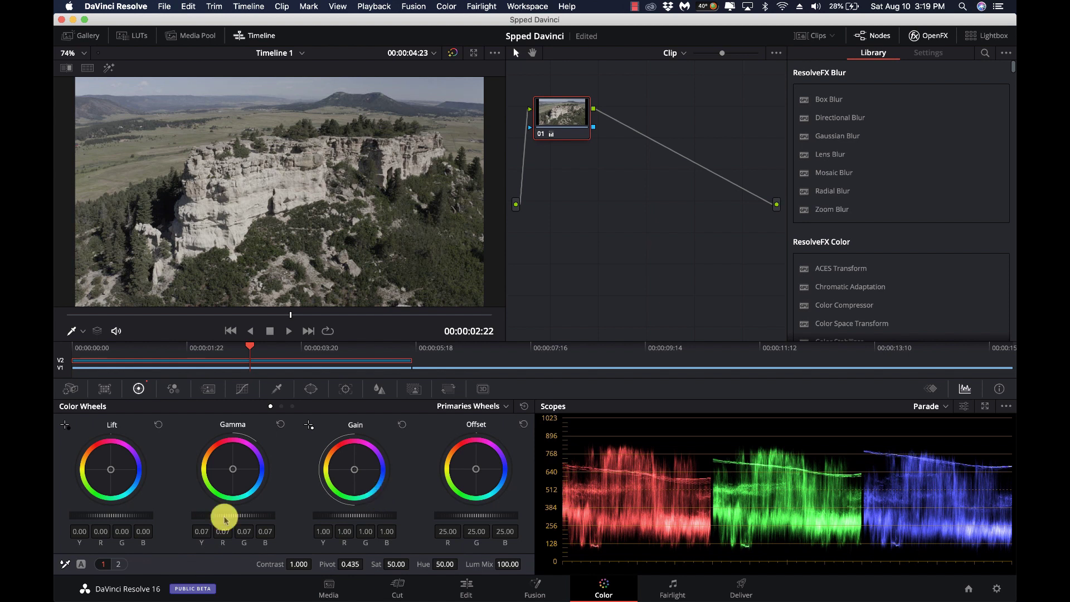
{"action": "mouse_move", "coordinate": [375, 513]}
{"action": "left_mouse_down"}
{"action": "mouse_move", "coordinate": [433, 502]}
{"action": "mouse_move", "coordinate": [370, 520]}
{"action": "left_mouse_up"}
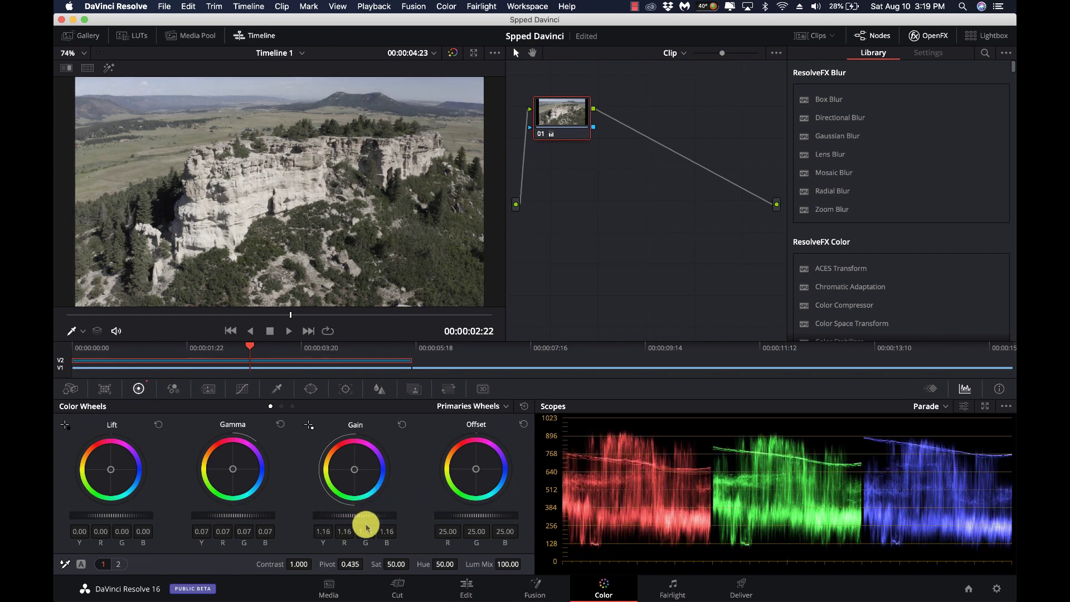
{"action": "left_click_drag", "start_coordinate": [395, 564], "coordinate": [530, 530]}
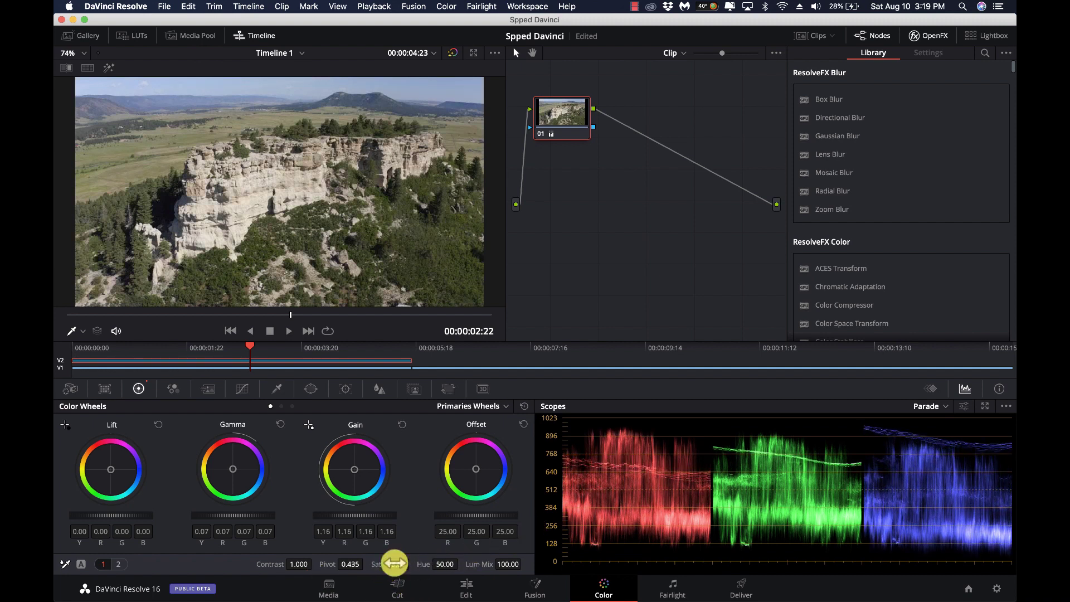
{"action": "left_click", "coordinate": [466, 591]}
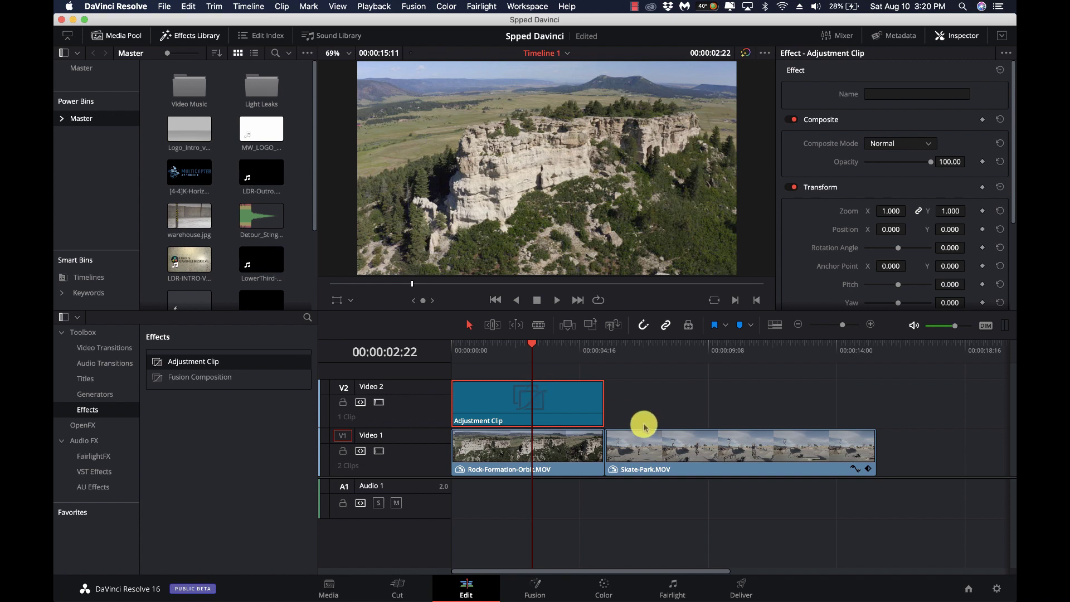
- Extend the adjustment clip onto Skate-Park and park the playhead at 00:00:07:21
{"action": "left_click_drag", "start_coordinate": [601, 404], "coordinate": [683, 402]}
{"action": "left_click", "coordinate": [696, 350]}
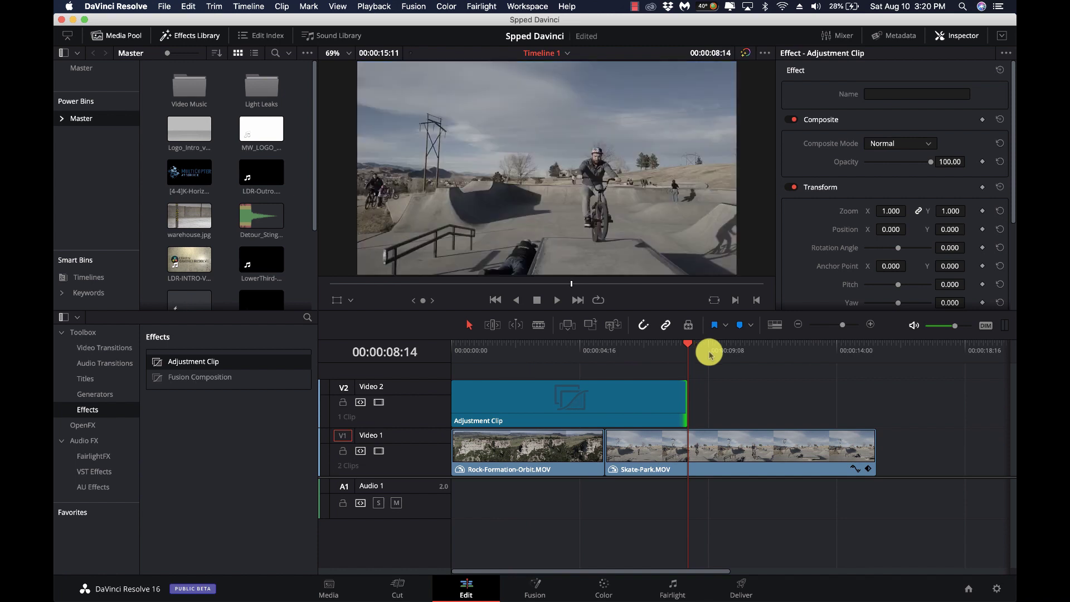
{"action": "left_click", "coordinate": [668, 351]}
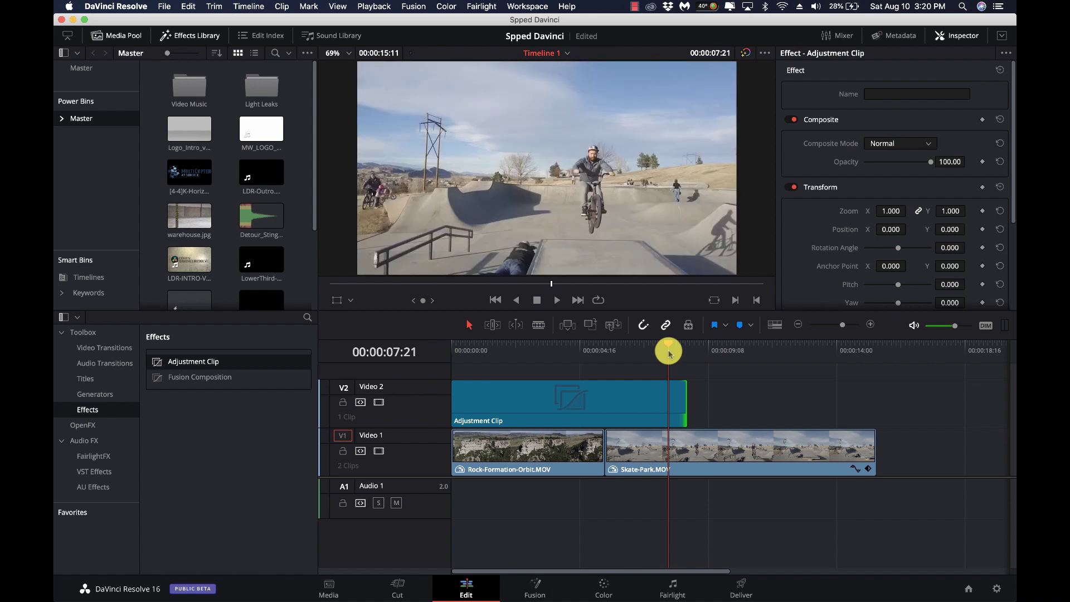
{"action": "left_click", "coordinate": [895, 97]}
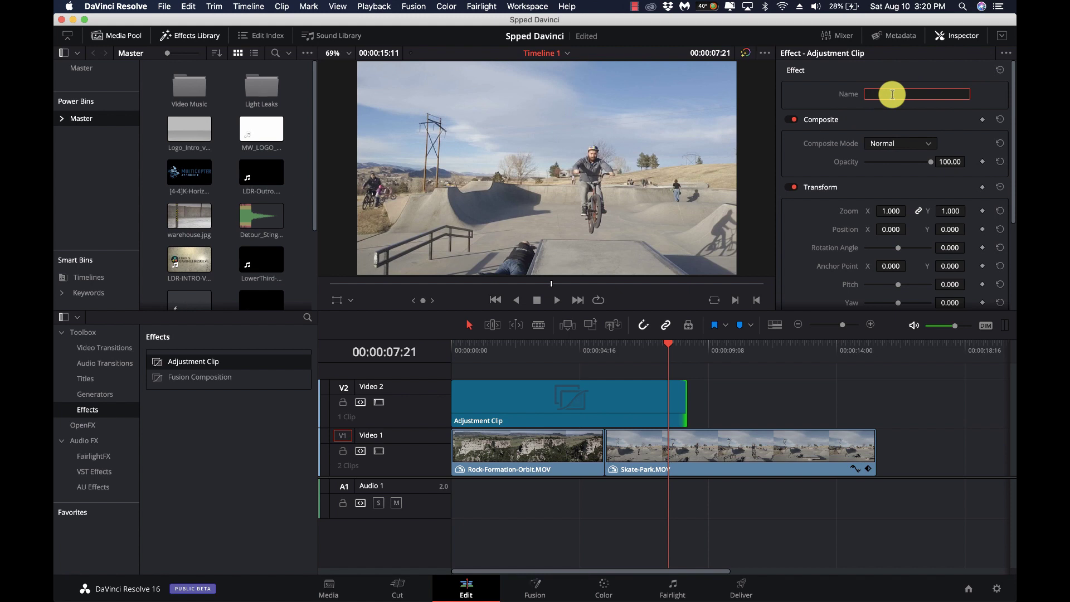
- Enter 'Punchy' in the adjustment clip's Inspector Name field
{"action": "type", "text": "Punch"}
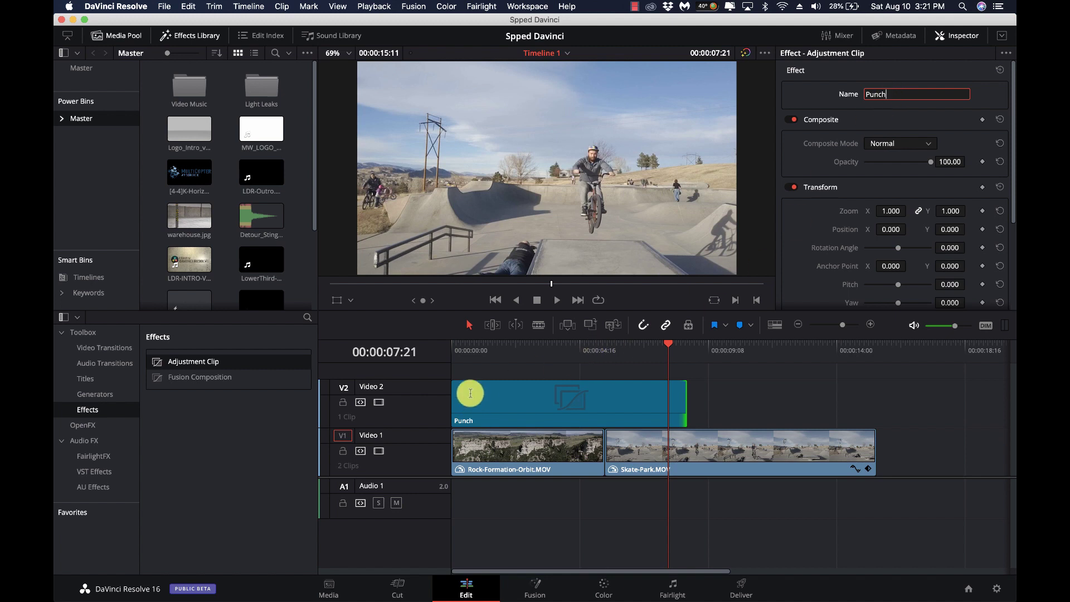
{"action": "type", "text": "y"}
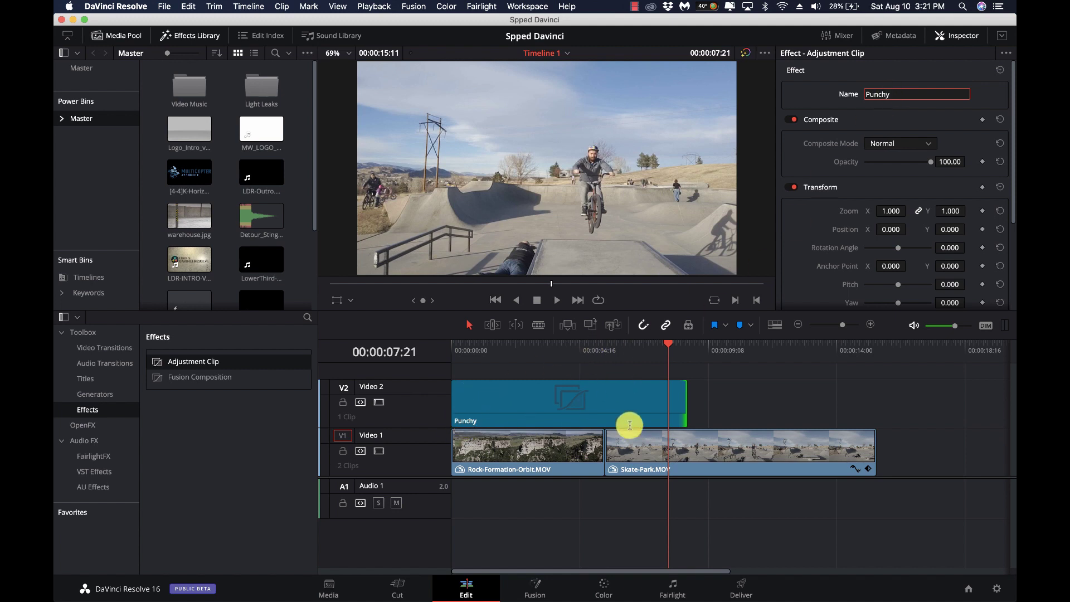
{"action": "type", "text": "u"}
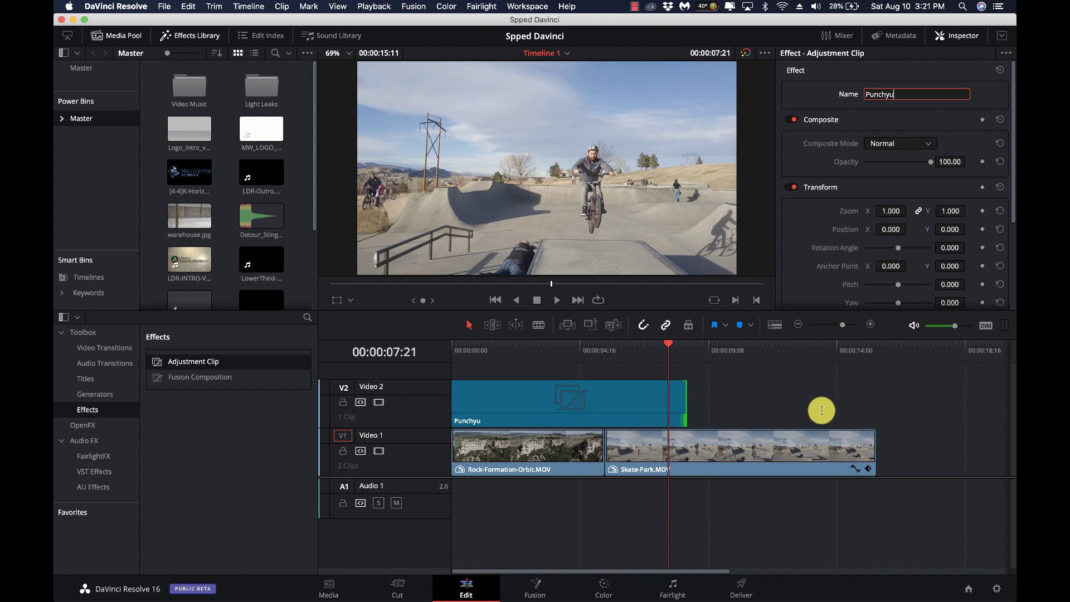
{"action": "type", "text": "n"}
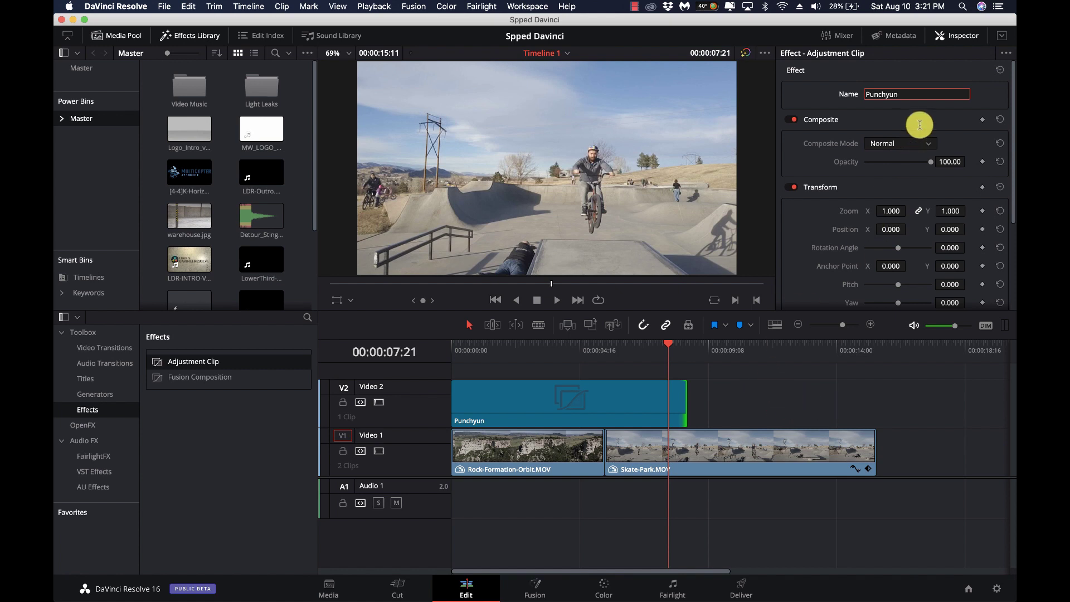
{"action": "type", "text": "ch"}
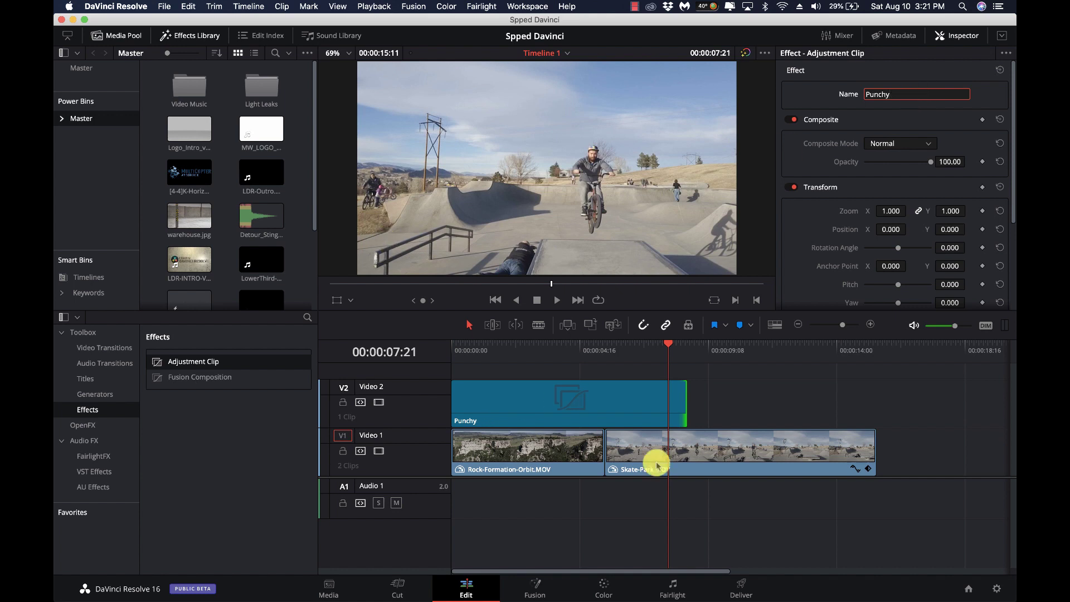
- Show the Master bin and drag the Punchy clip from V2 into the Media Pool
{"action": "left_click", "coordinate": [728, 355]}
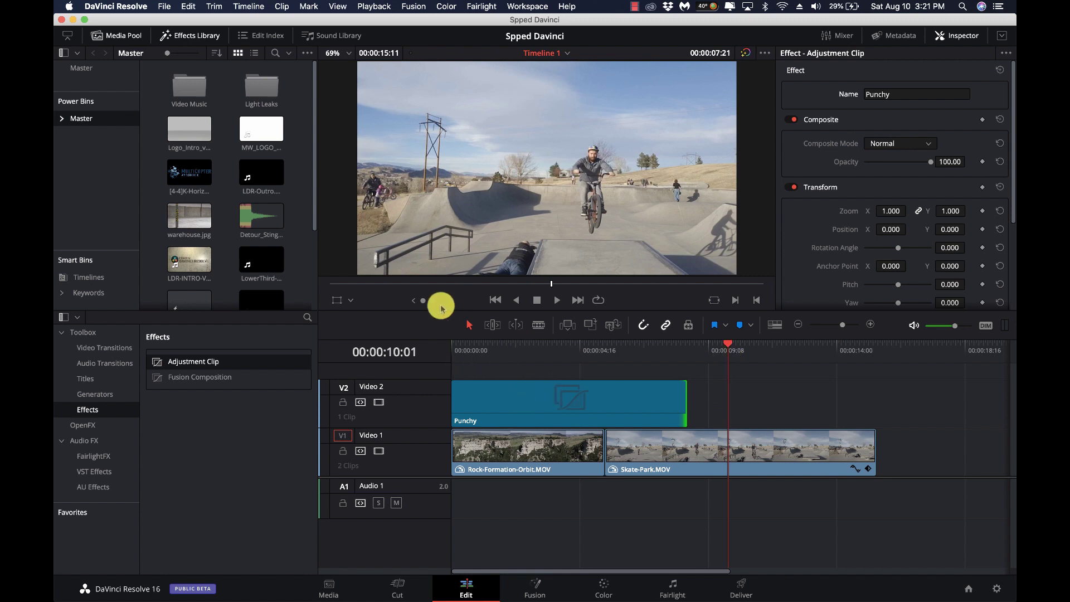
{"action": "left_click", "coordinate": [87, 92]}
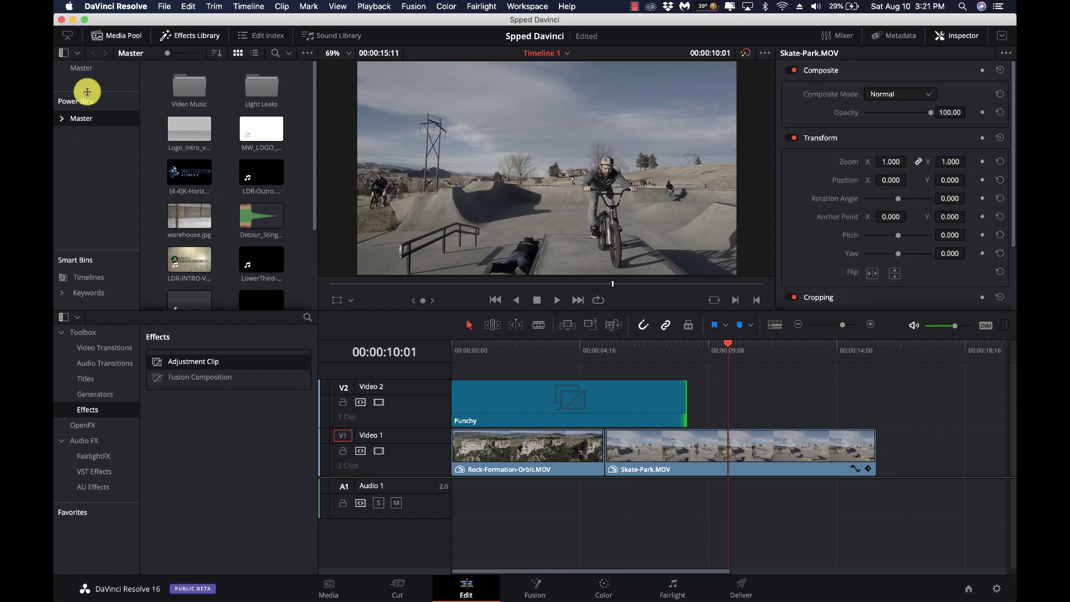
{"action": "left_click_drag", "start_coordinate": [86, 91], "coordinate": [71, 162]}
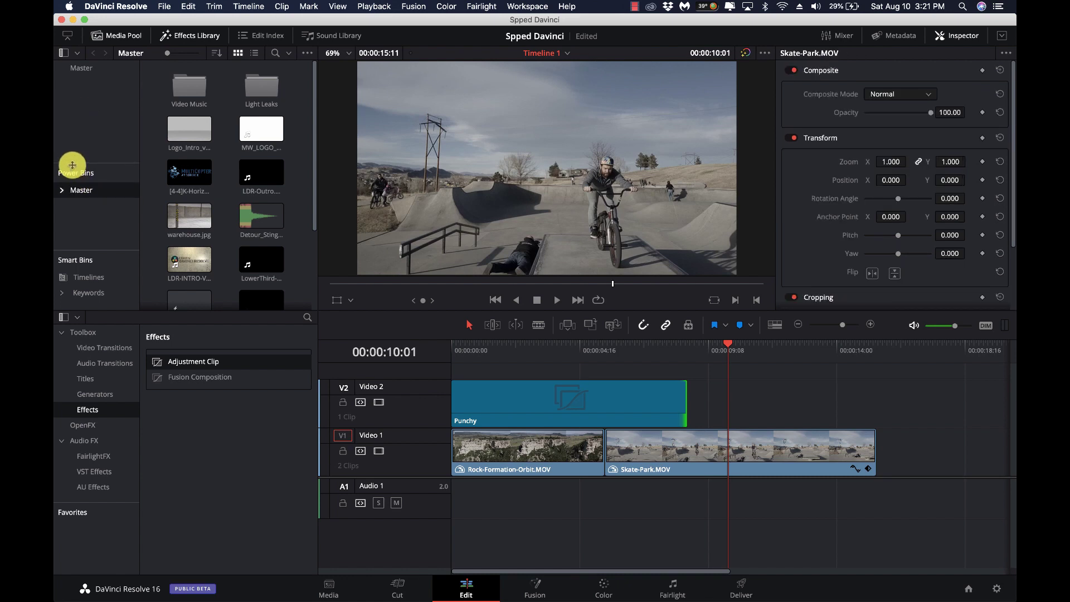
{"action": "left_click", "coordinate": [86, 78]}
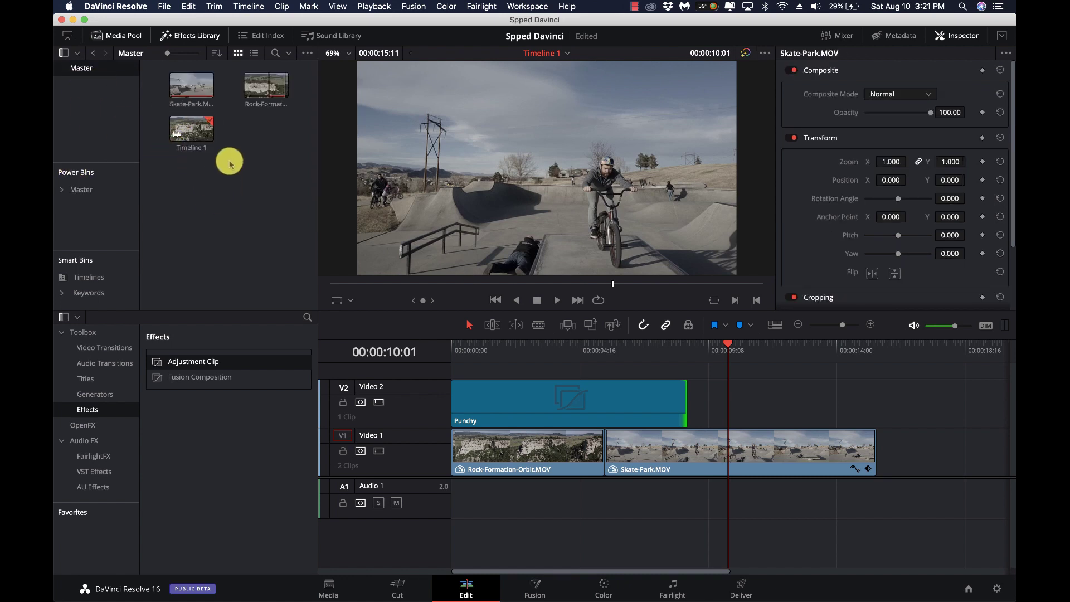
{"action": "left_click", "coordinate": [555, 409]}
{"action": "left_click_drag", "start_coordinate": [555, 409], "coordinate": [252, 221]}
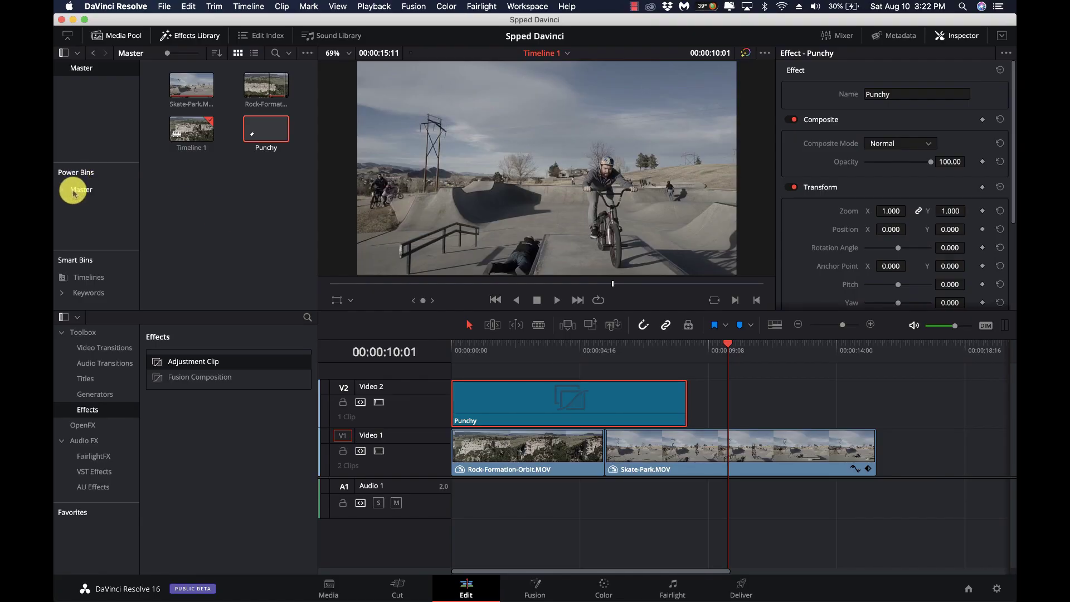
- Open the Master power bin and drag the Punchy clip from V2 into it
{"action": "left_click", "coordinate": [78, 189]}
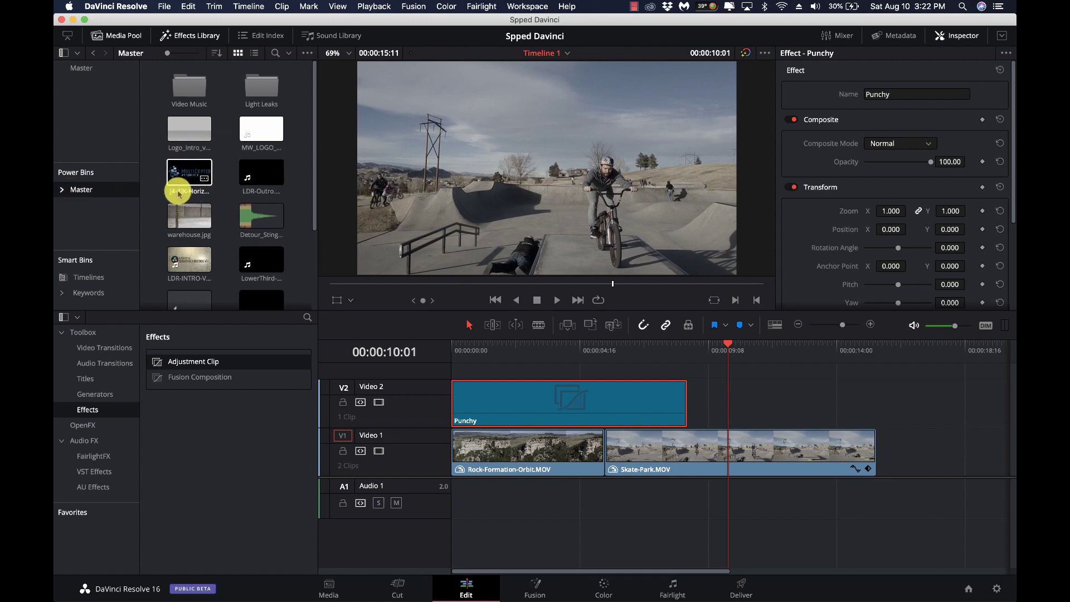
{"action": "scroll", "coordinate": [257, 224], "scroll_direction": "down", "scroll_amount": 5}
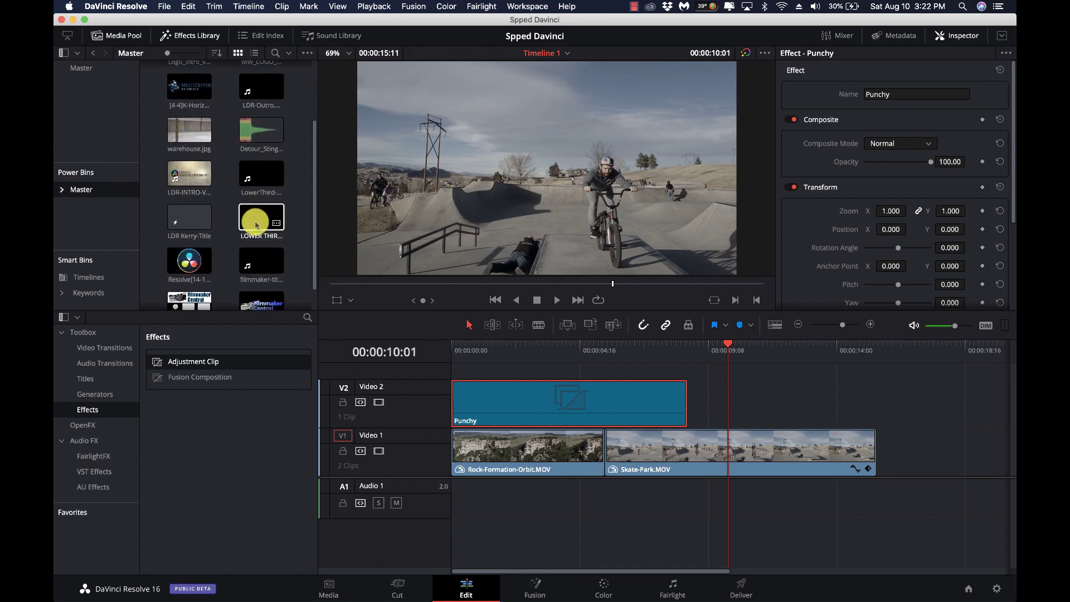
{"action": "scroll", "coordinate": [255, 224], "scroll_direction": "up", "scroll_amount": 4}
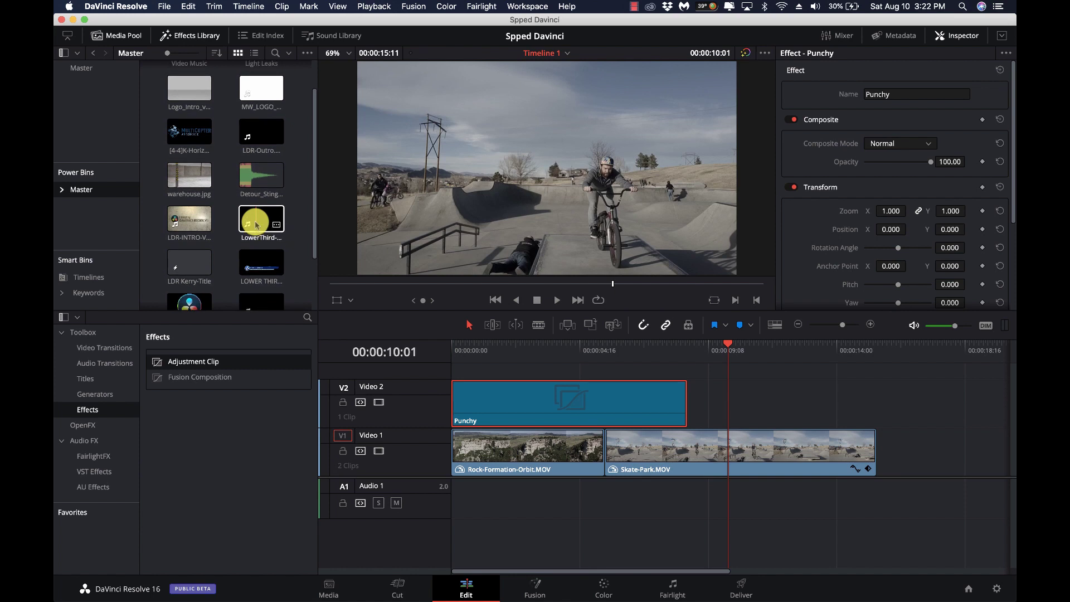
{"action": "scroll", "coordinate": [255, 224], "scroll_direction": "down", "scroll_amount": 4}
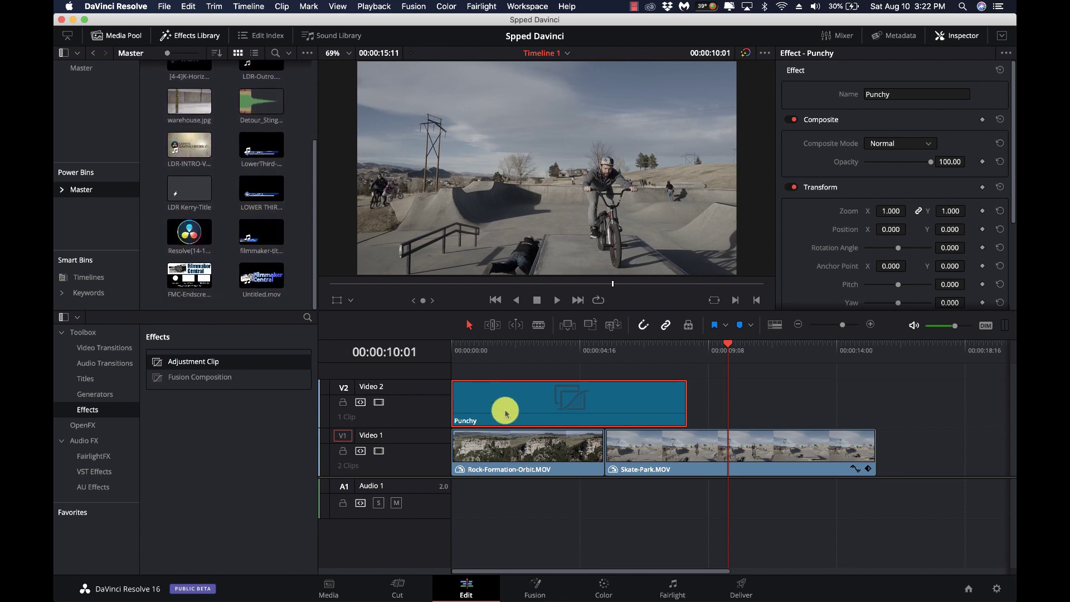
{"action": "left_click_drag", "start_coordinate": [506, 413], "coordinate": [549, 391]}
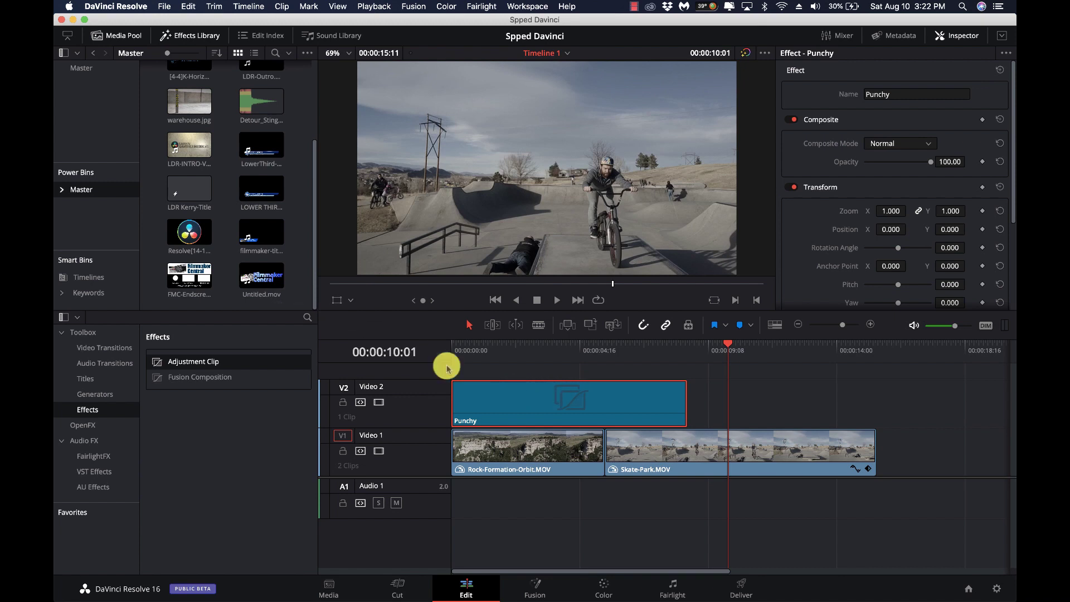
- Add an 'Adjustments' bin under the Master power bin and store the Punchy clip in it
{"action": "left_click", "coordinate": [63, 189]}
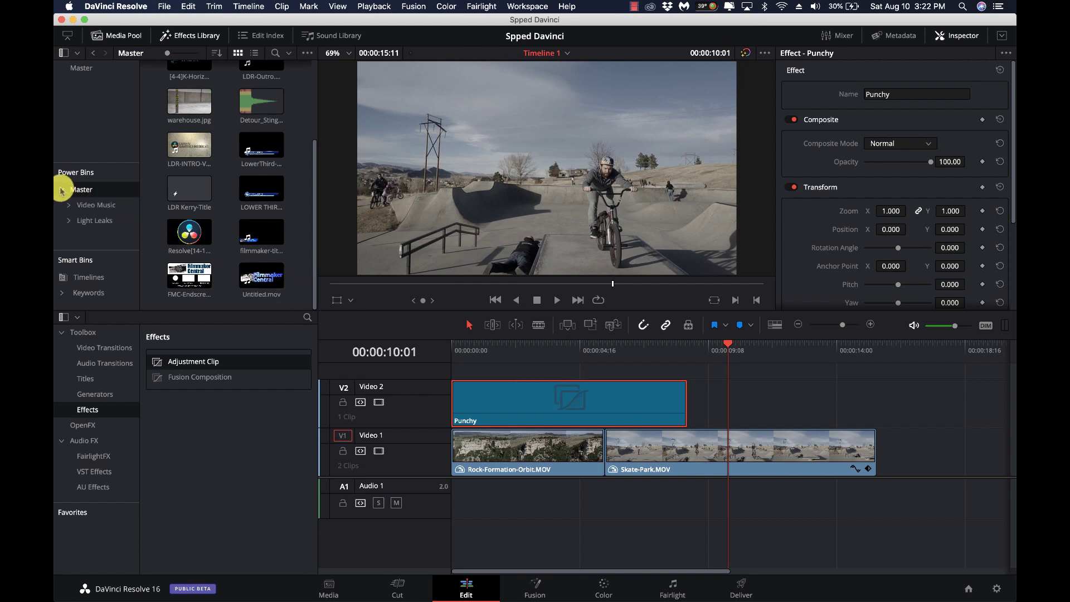
{"action": "right_click", "coordinate": [96, 190]}
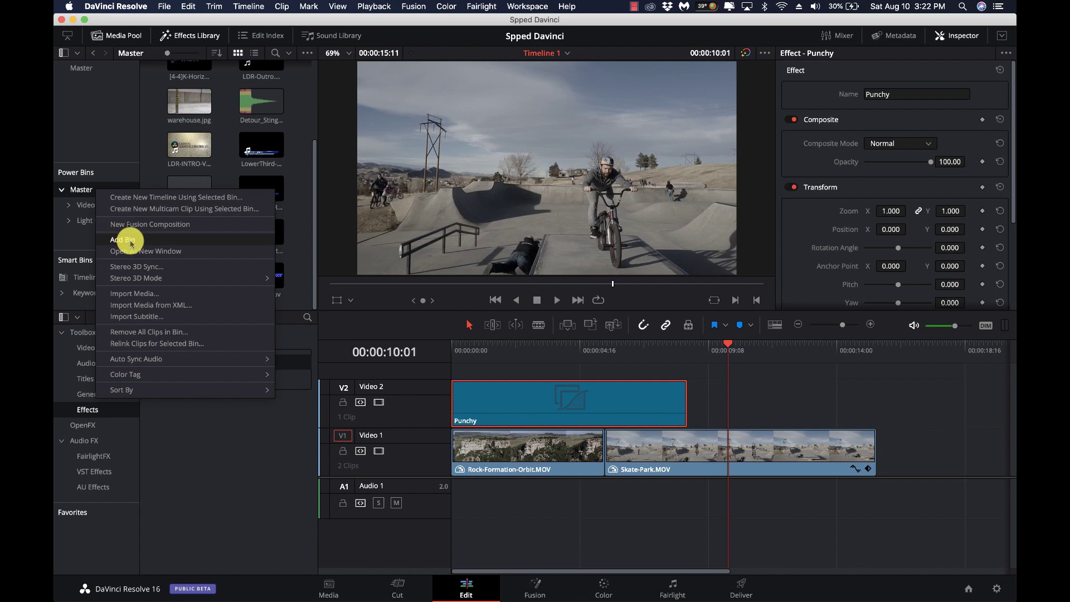
{"action": "left_click", "coordinate": [123, 240]}
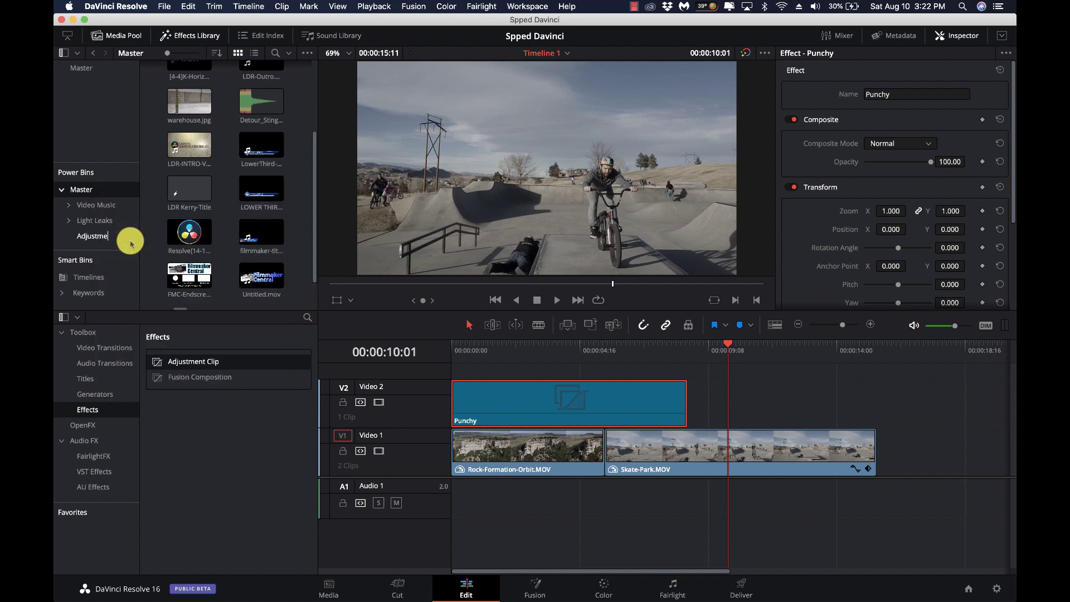
{"action": "left_click", "coordinate": [108, 236]}
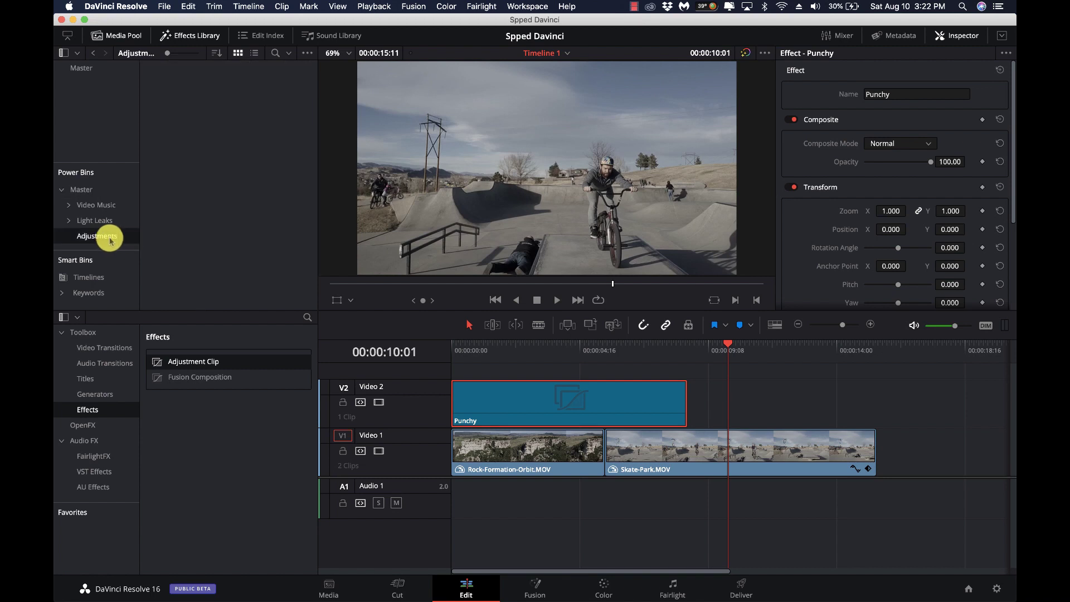
{"action": "left_click_drag", "start_coordinate": [547, 387], "coordinate": [239, 196]}
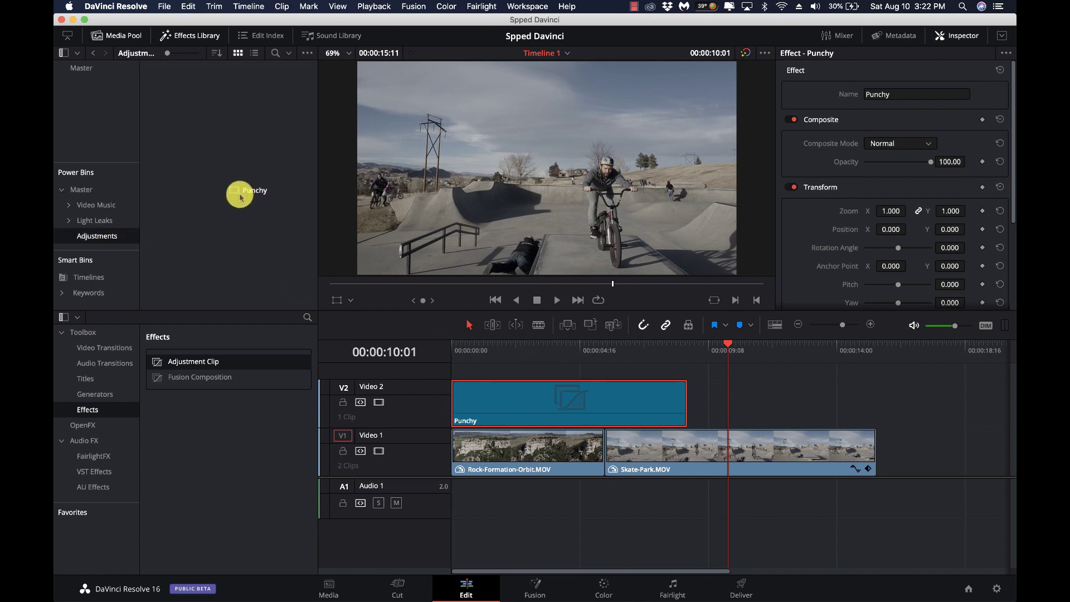